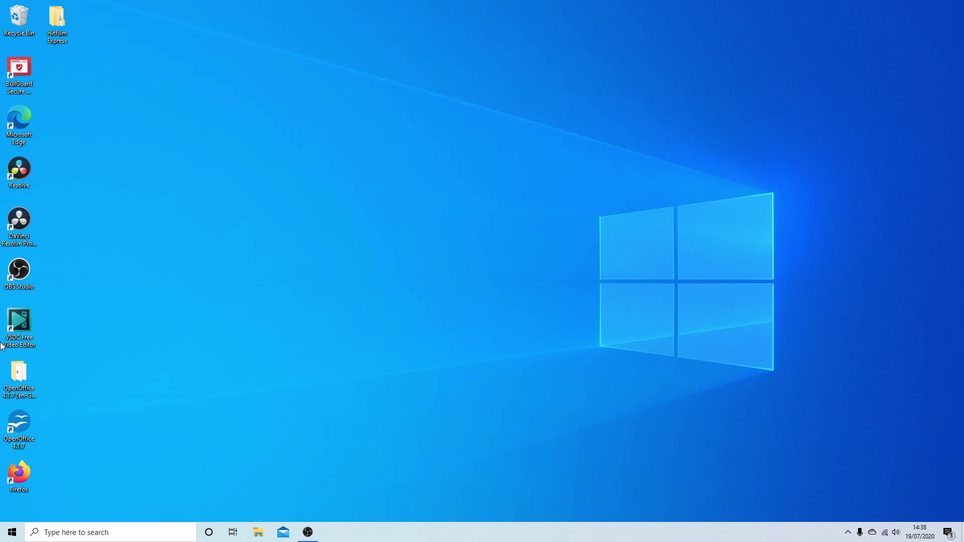
# Step: Bring up the Start menu and scroll down the app list to reach Photos
pyautogui.click(12, 534)
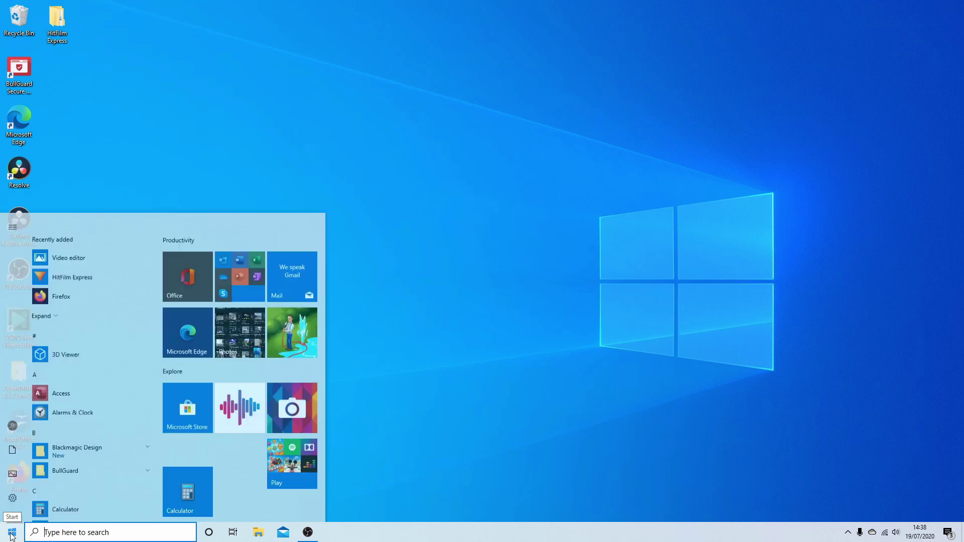
pyautogui.scroll(-5, 80, 450)
pyautogui.scroll(-8, 80, 452)
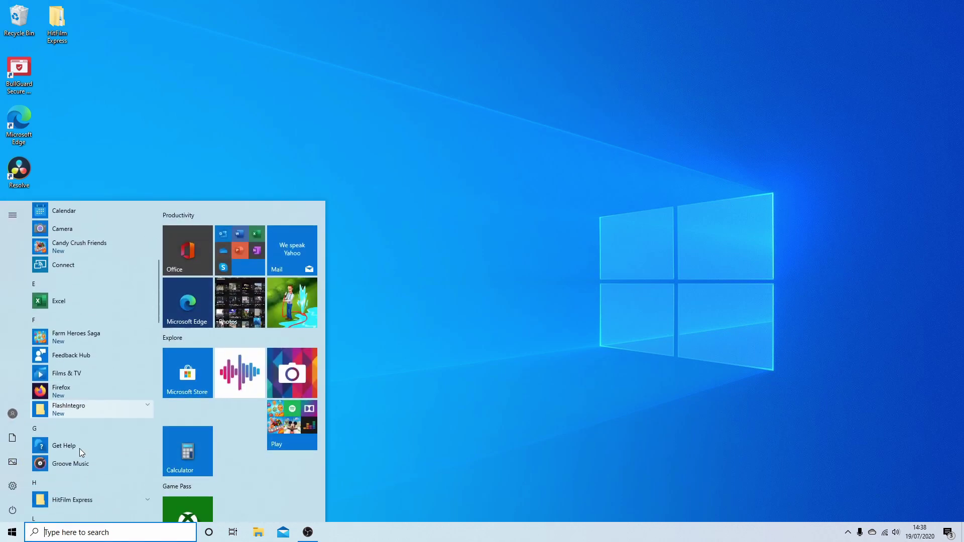
pyautogui.scroll(-8, 79, 449)
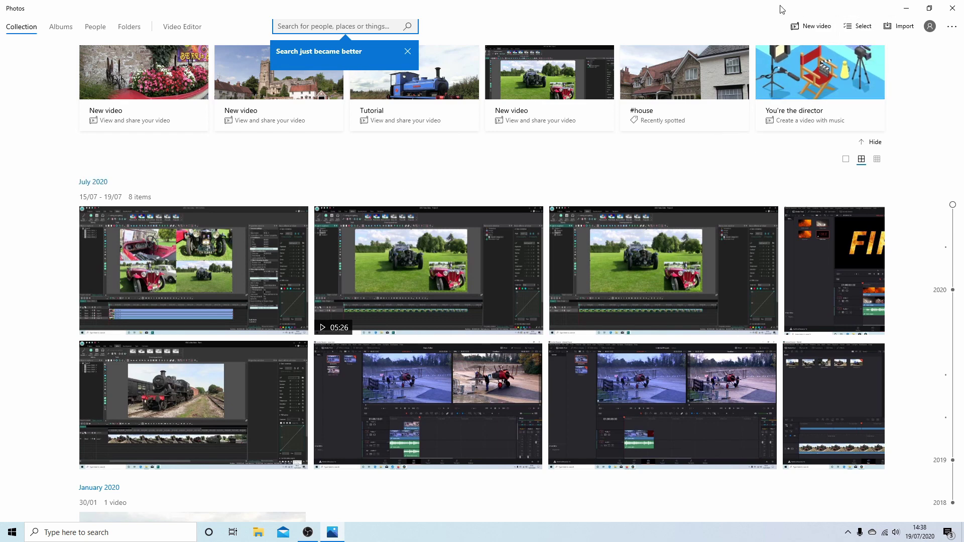
# Step: Create a New video project from the New video menu and name it 'Trains'
pyautogui.click(818, 31)
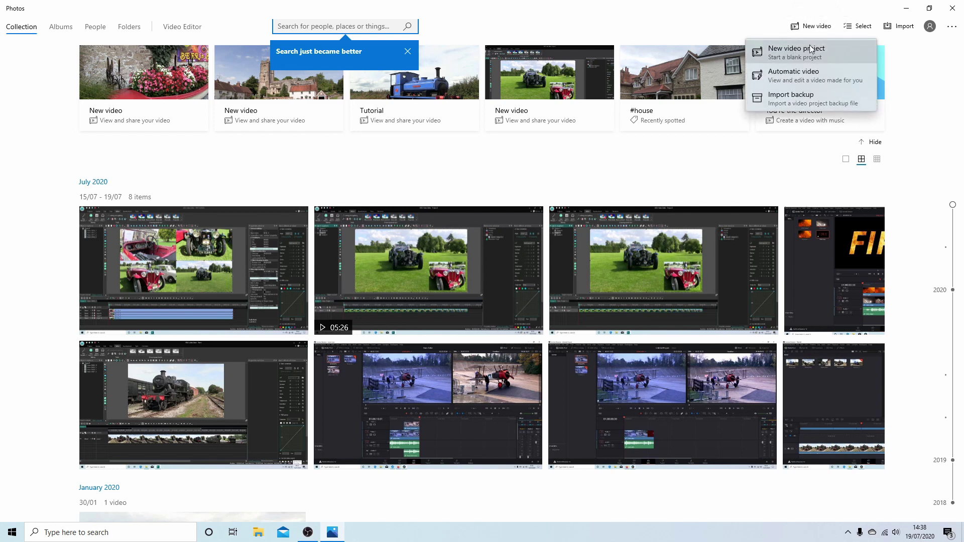
pyautogui.click(810, 48)
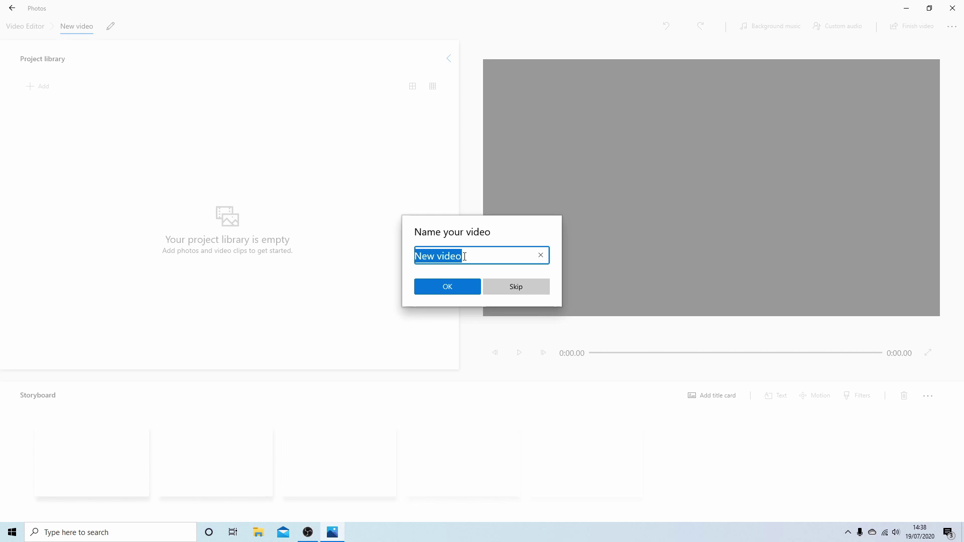
pyautogui.write('Trains')
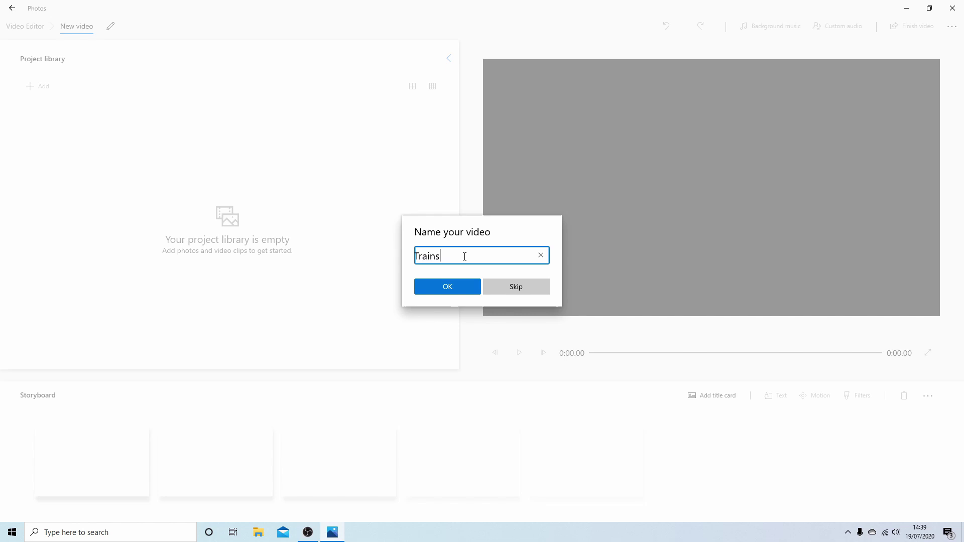
pyautogui.click(461, 285)
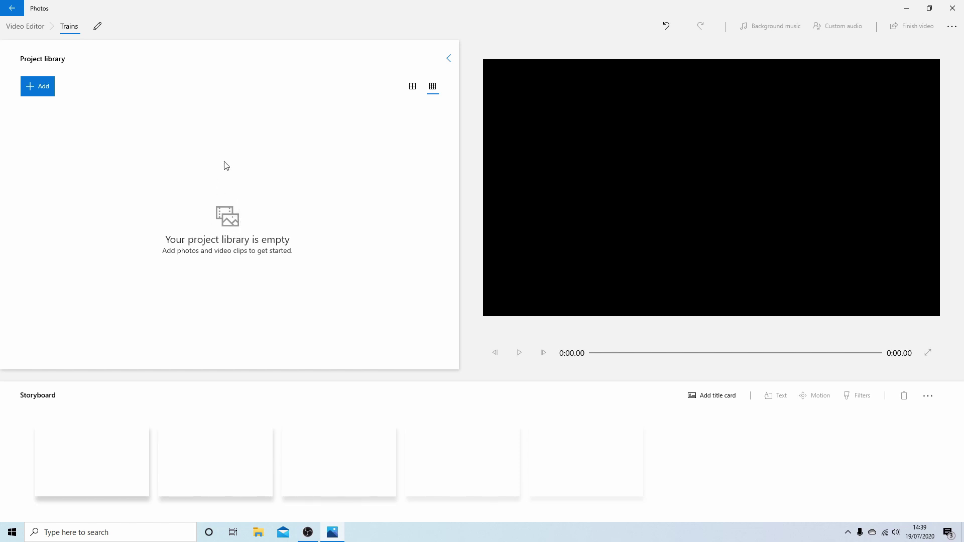
# Step: Import clips 00257, 00258, 00262 and 00263 from the EDITS folder on this PC
pyautogui.click(41, 88)
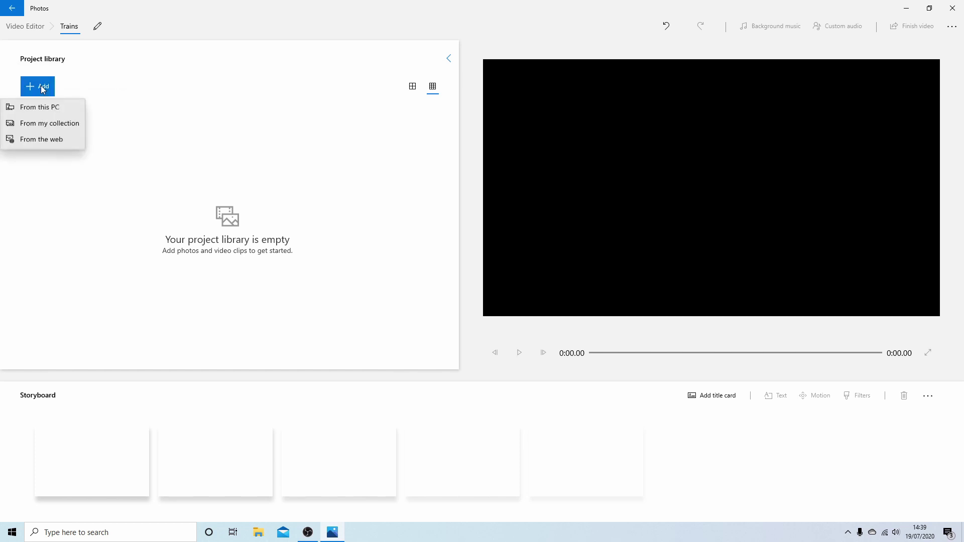
pyautogui.click(50, 109)
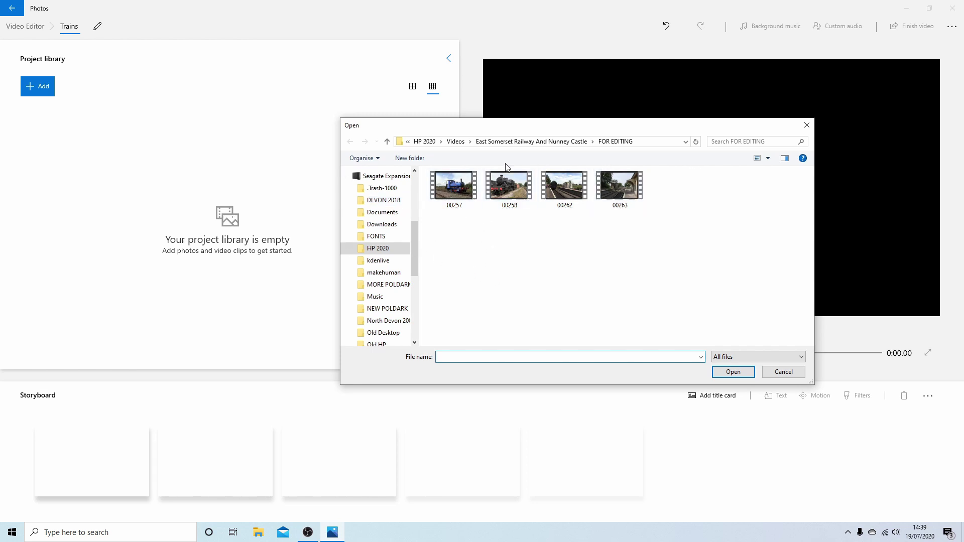
pyautogui.click(386, 142)
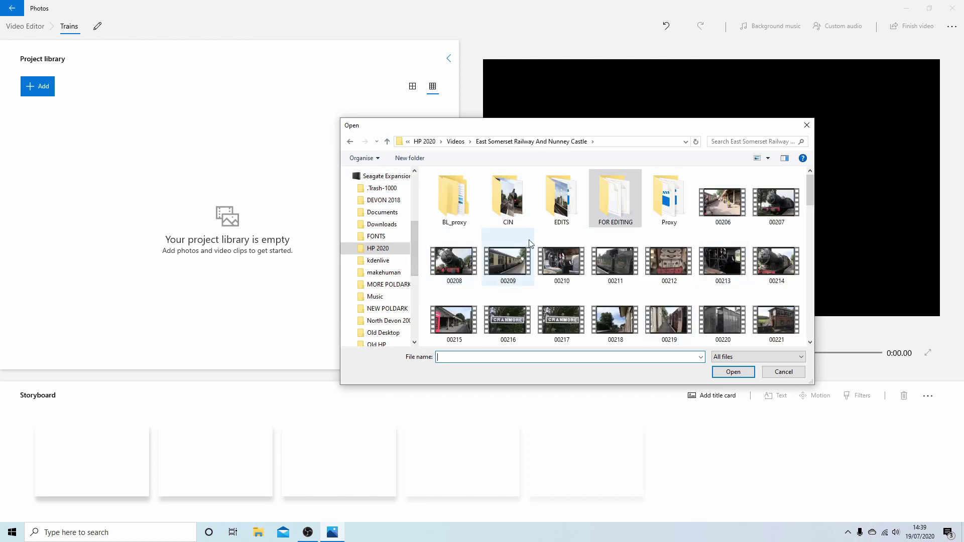
pyautogui.doubleClick(554, 214)
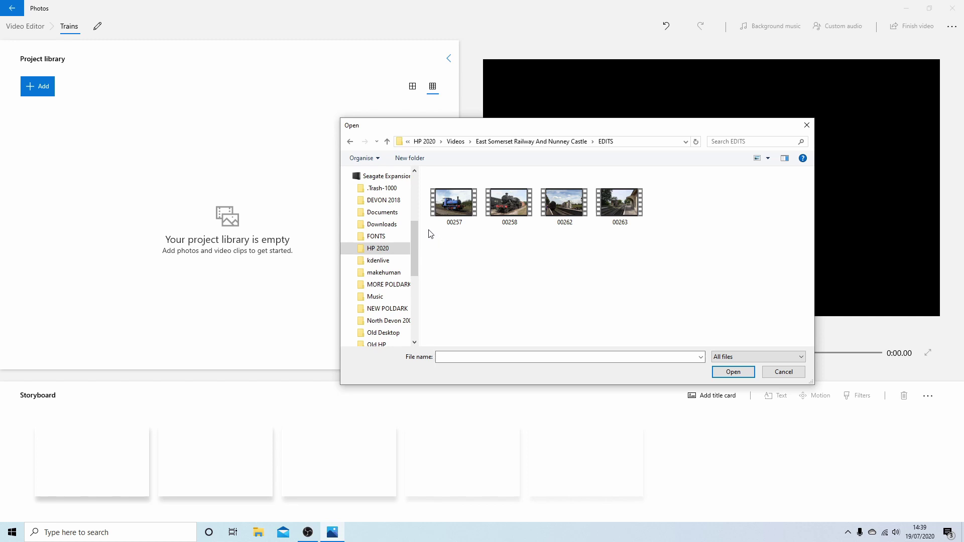
pyautogui.moveTo(430, 234); pyautogui.dragTo(707, 183)
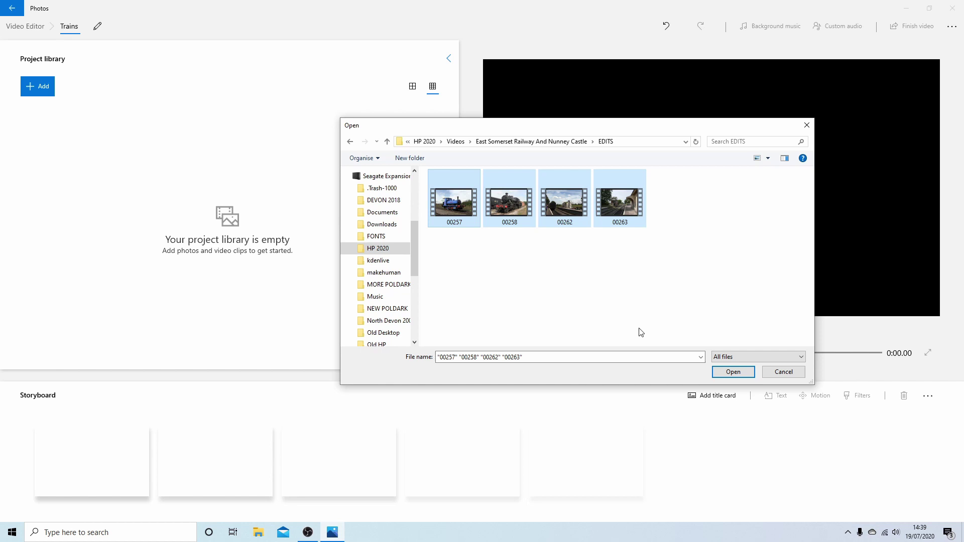
pyautogui.click(741, 373)
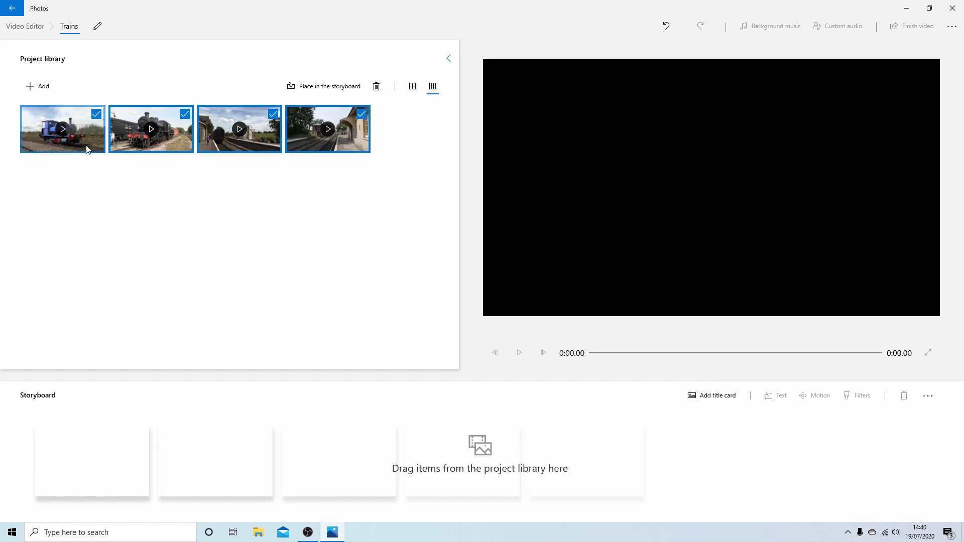
# Step: Put blue locomotive clip 00257 in the first storyboard slot and preview its first two seconds
pyautogui.click(86, 148)
pyautogui.click(87, 147)
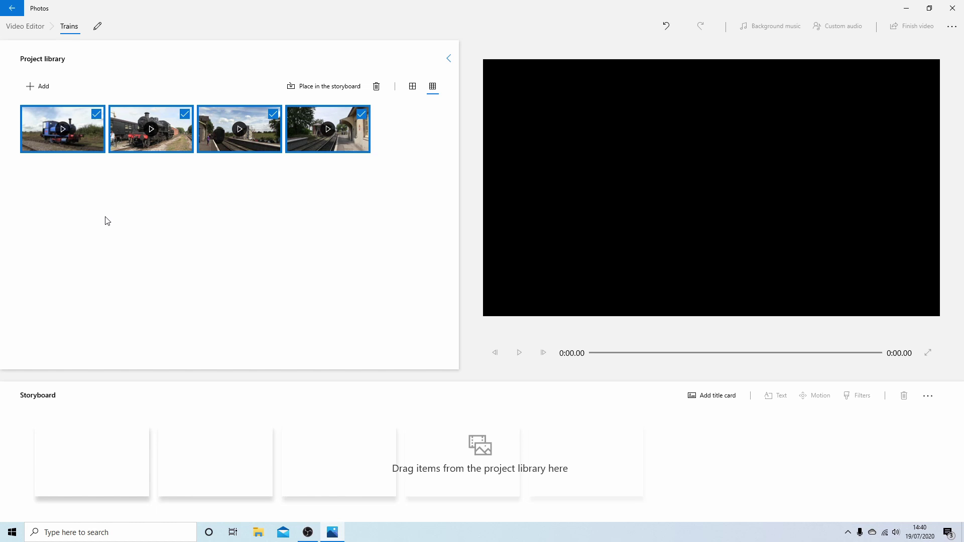
pyautogui.click(327, 246)
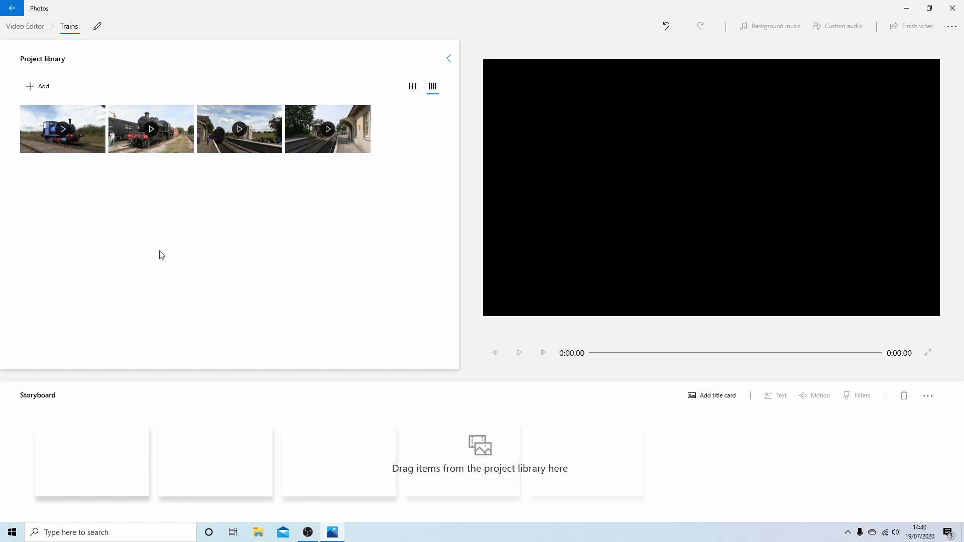
pyautogui.click(80, 140)
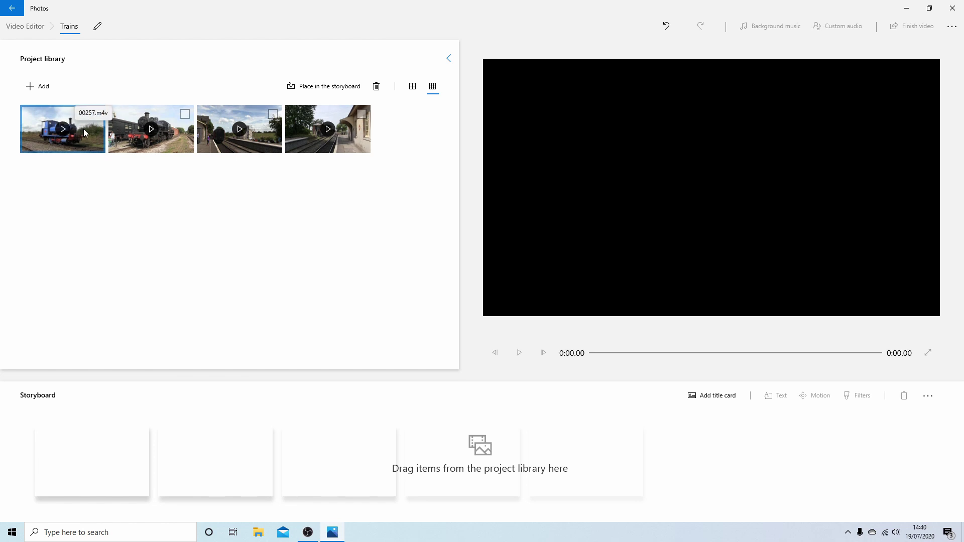
pyautogui.moveTo(86, 133); pyautogui.dragTo(111, 466)
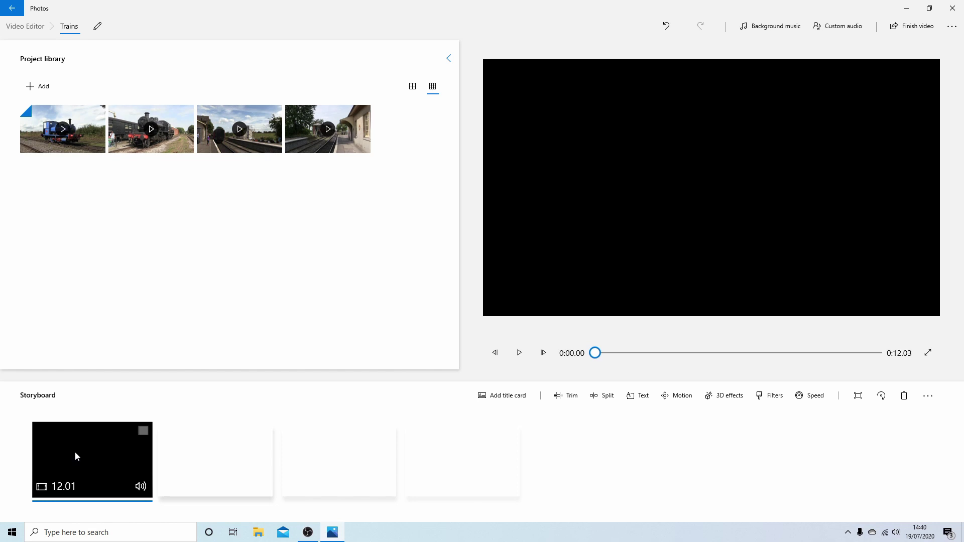
pyautogui.click(521, 354)
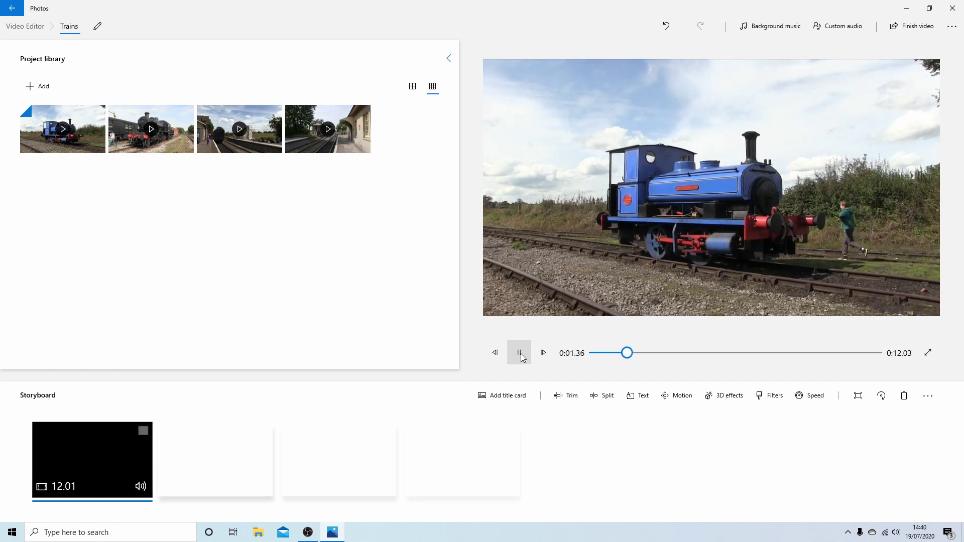
pyautogui.click(521, 354)
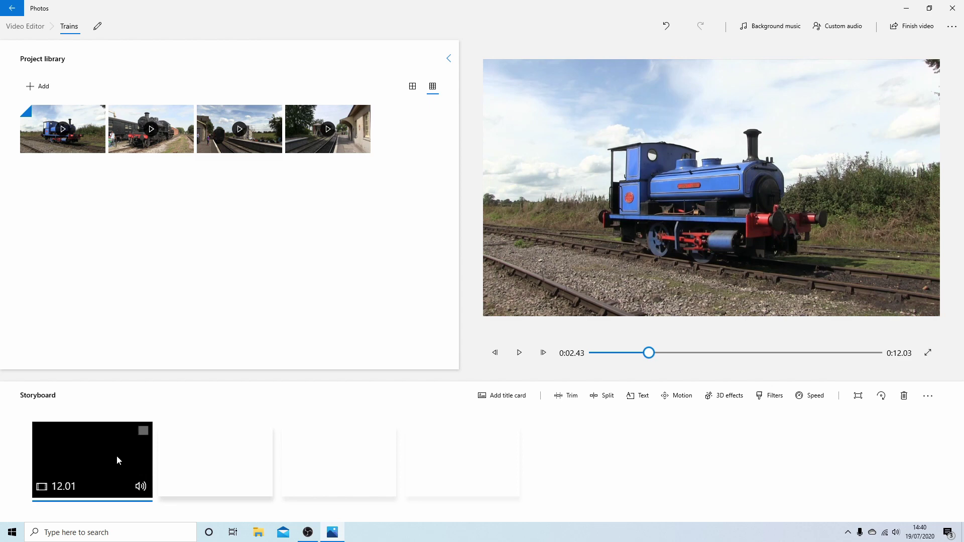
# Step: Trim clip 00257 to 0:02.36–0:08.96, a 6.6-second segment, and accept the trim
pyautogui.click(565, 396)
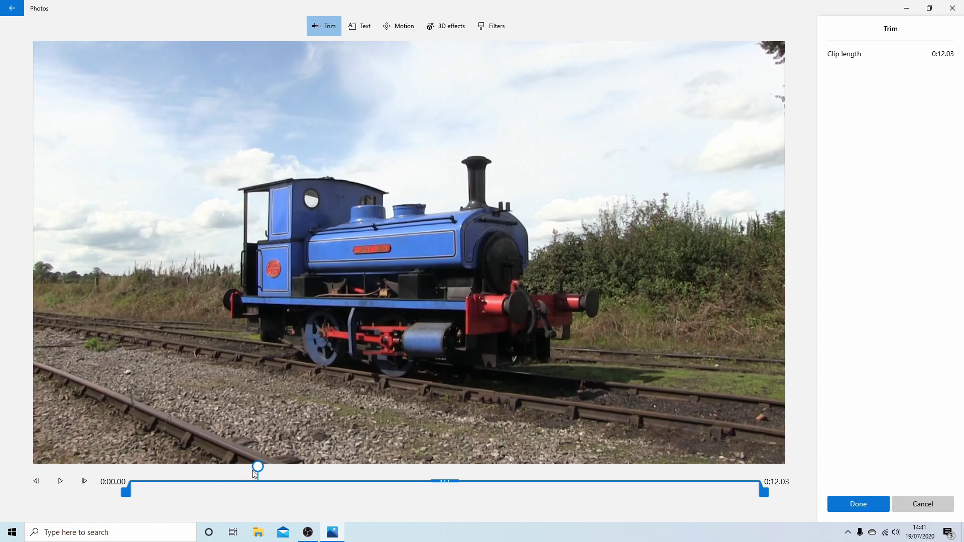
pyautogui.moveTo(256, 467); pyautogui.dragTo(120, 477)
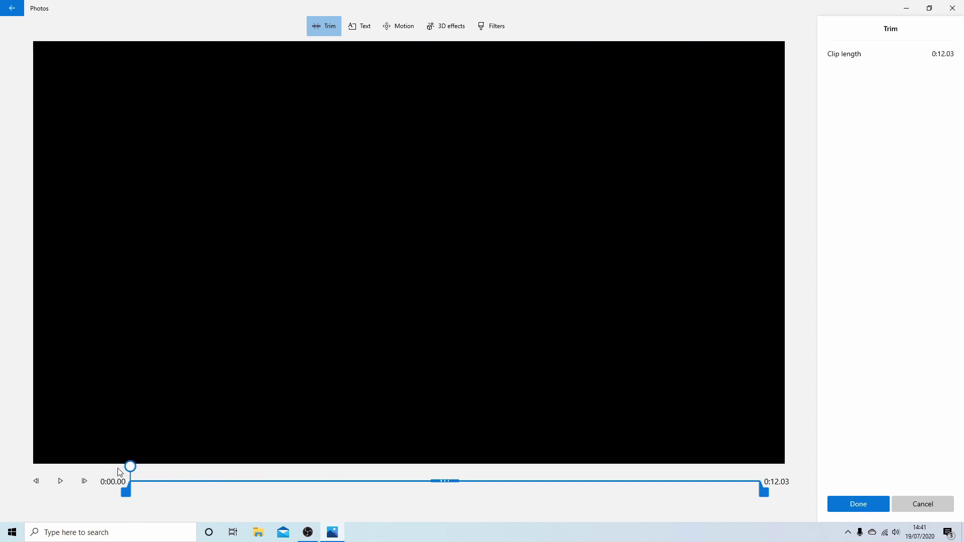
pyautogui.click(60, 481)
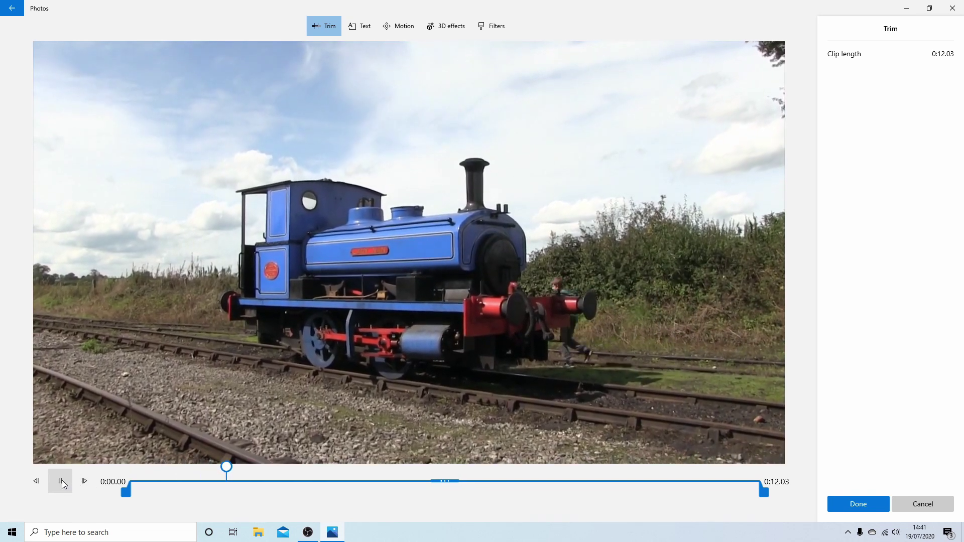
pyautogui.click(61, 480)
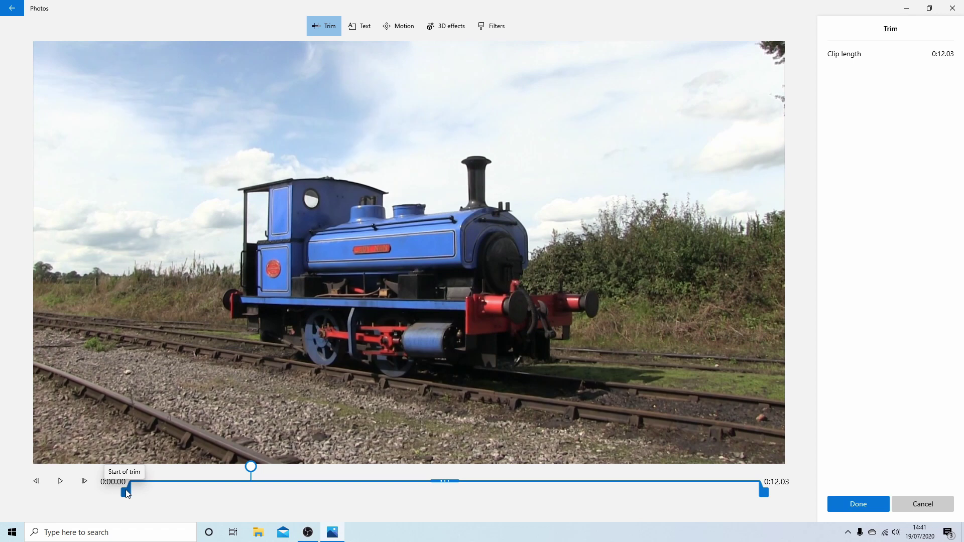
pyautogui.moveTo(127, 493); pyautogui.dragTo(135, 495)
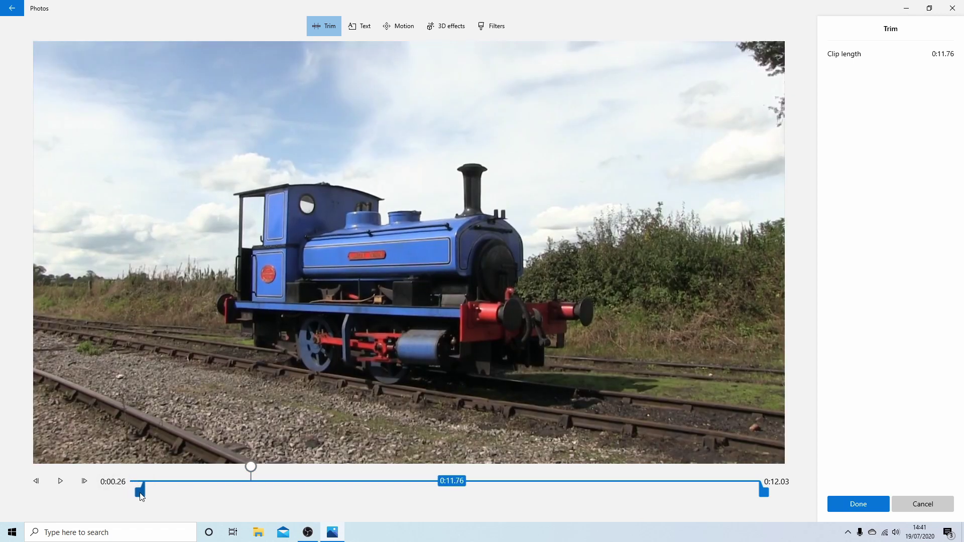
pyautogui.moveTo(142, 496); pyautogui.dragTo(241, 498)
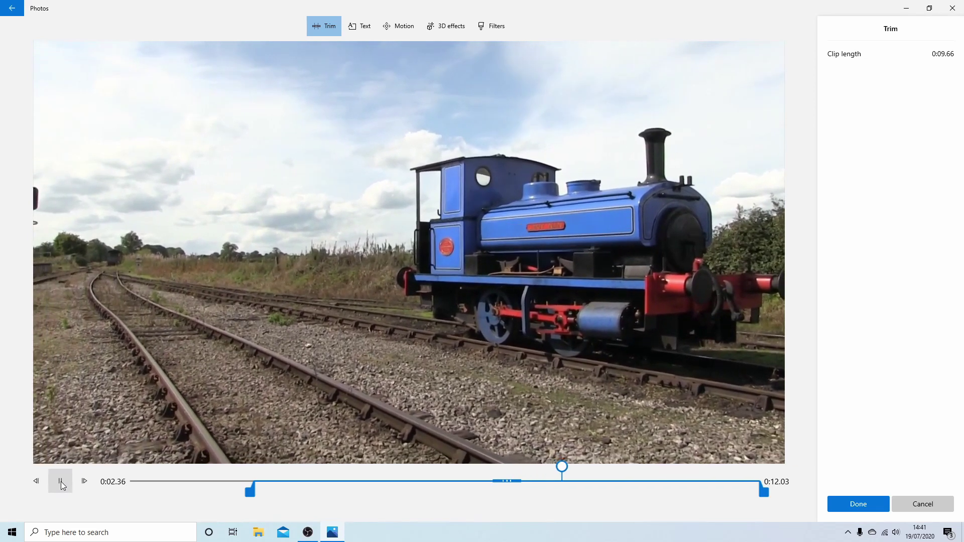
pyautogui.click(60, 480)
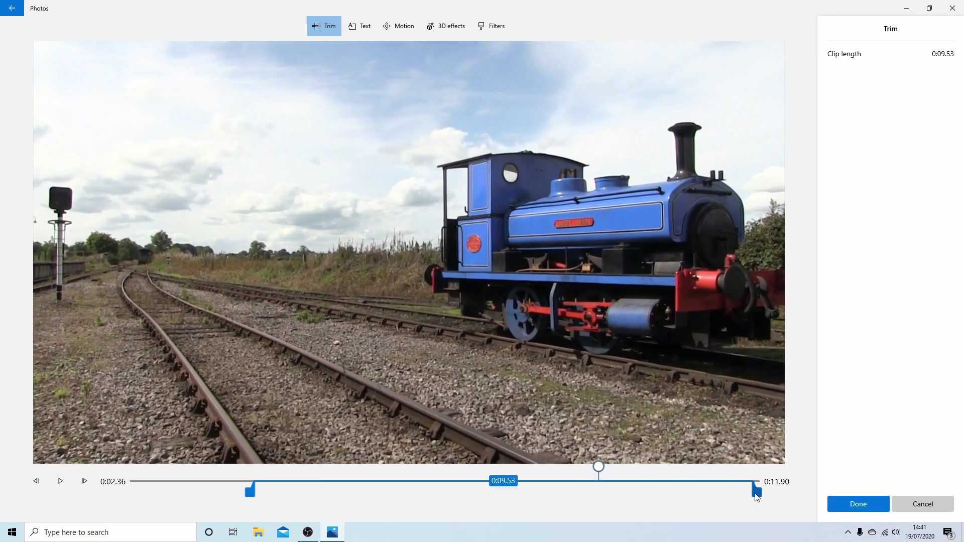
pyautogui.moveTo(757, 494); pyautogui.dragTo(615, 499)
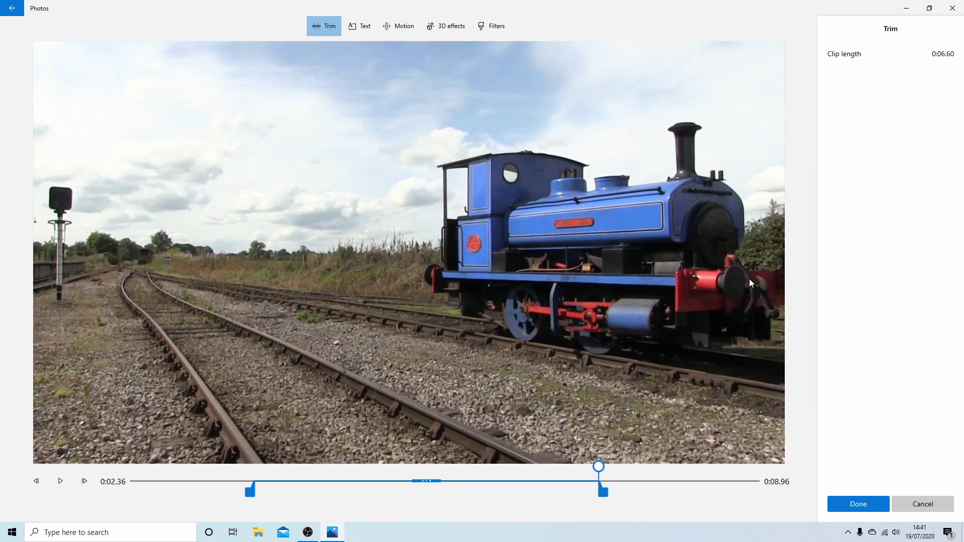
pyautogui.click(869, 498)
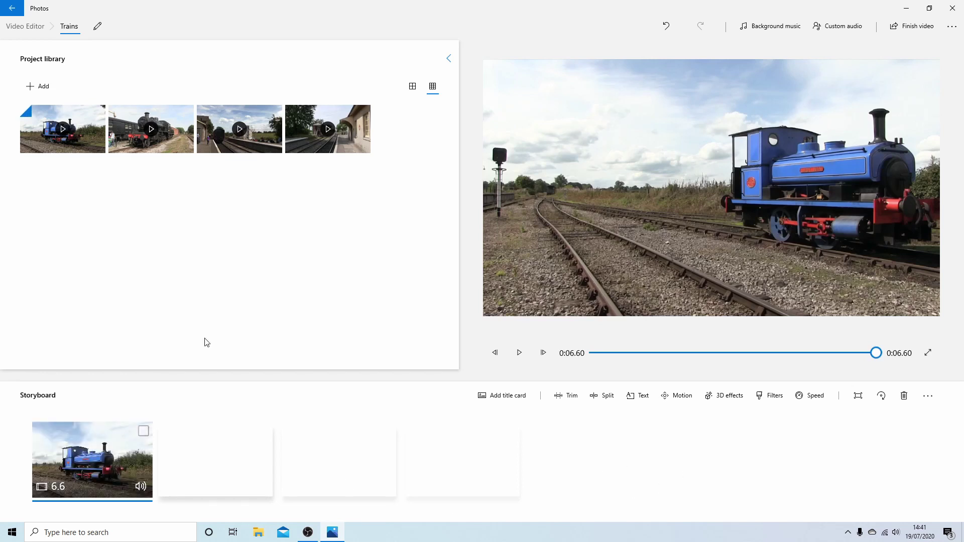
# Step: Add the black 46447 engine clip second and trim both ends to 5.67 seconds
pyautogui.moveTo(162, 131); pyautogui.dragTo(233, 468)
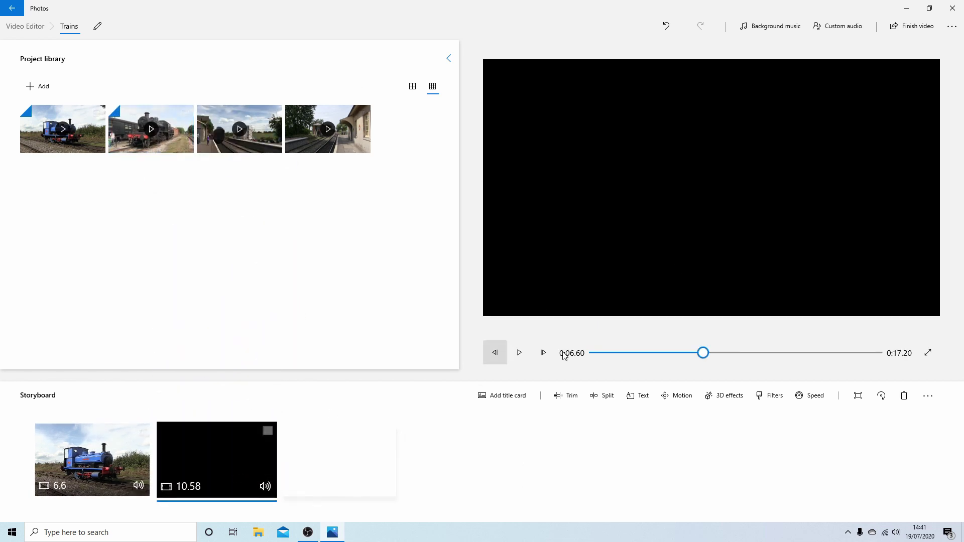
pyautogui.click(571, 396)
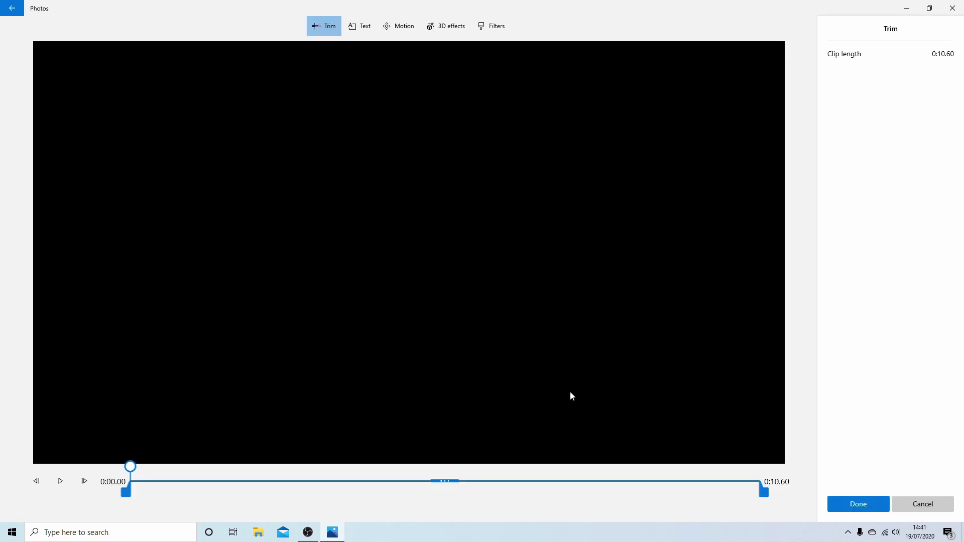
pyautogui.click(59, 487)
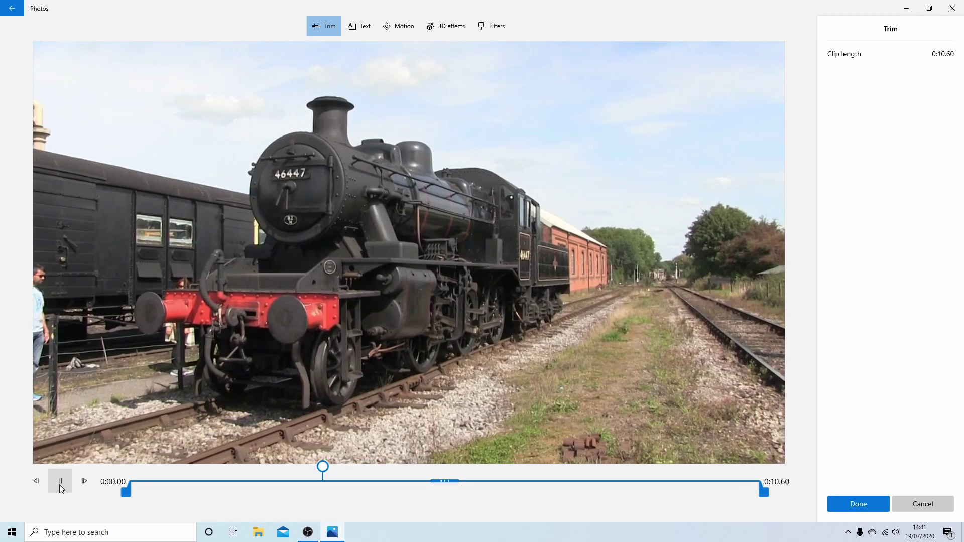
pyautogui.click(60, 486)
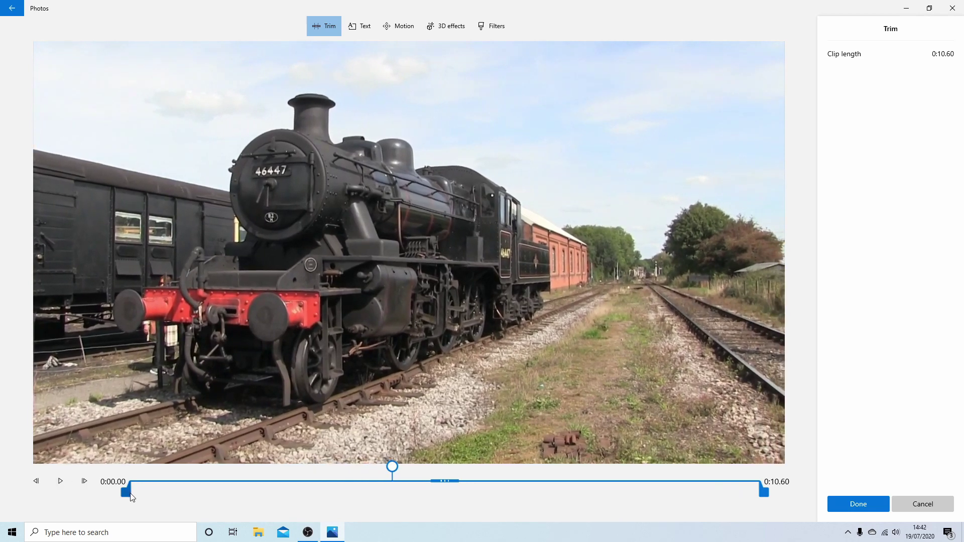
pyautogui.moveTo(132, 496); pyautogui.dragTo(392, 503)
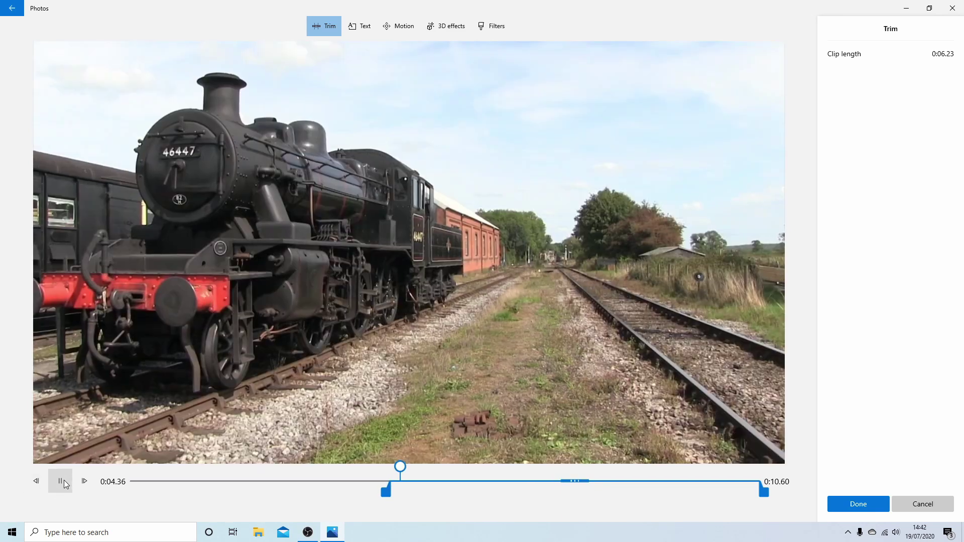
pyautogui.click(64, 480)
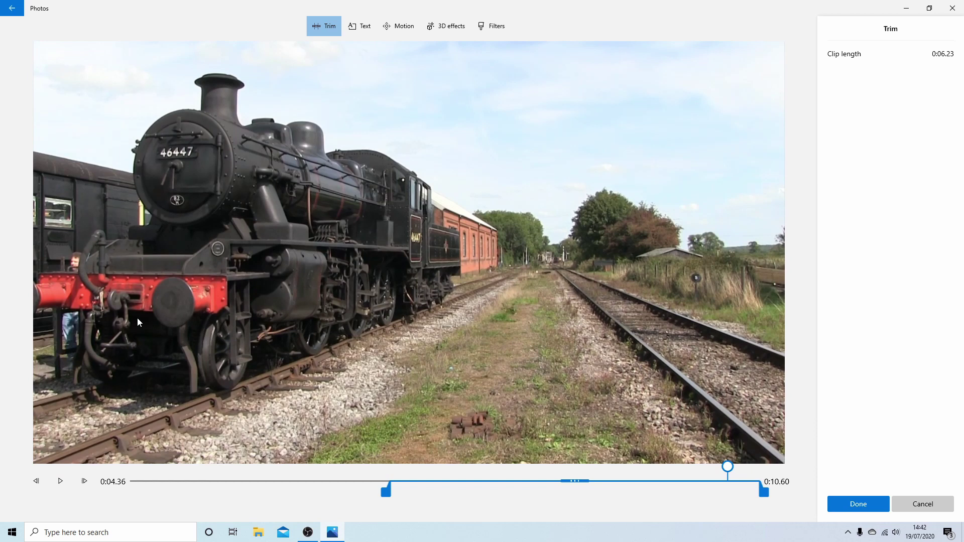
pyautogui.moveTo(768, 501); pyautogui.dragTo(726, 497)
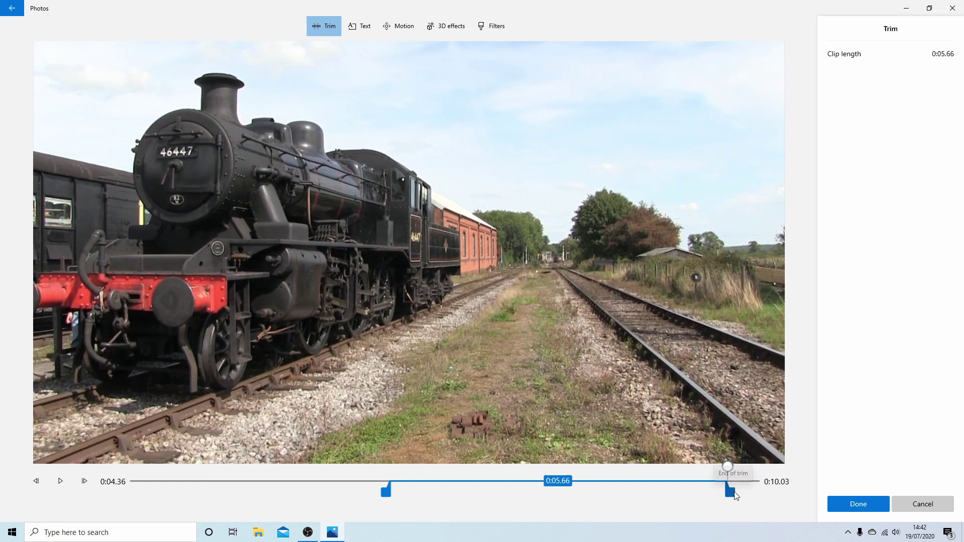
pyautogui.click(859, 508)
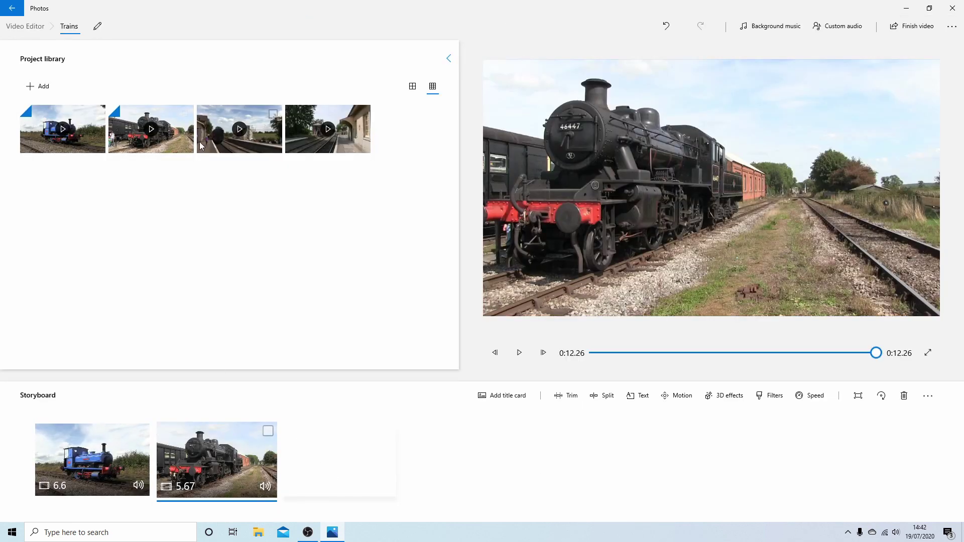
# Step: Add the platform scene clip third and, in Trim, scrub forward to the approaching locomotive
pyautogui.moveTo(219, 132); pyautogui.dragTo(344, 474)
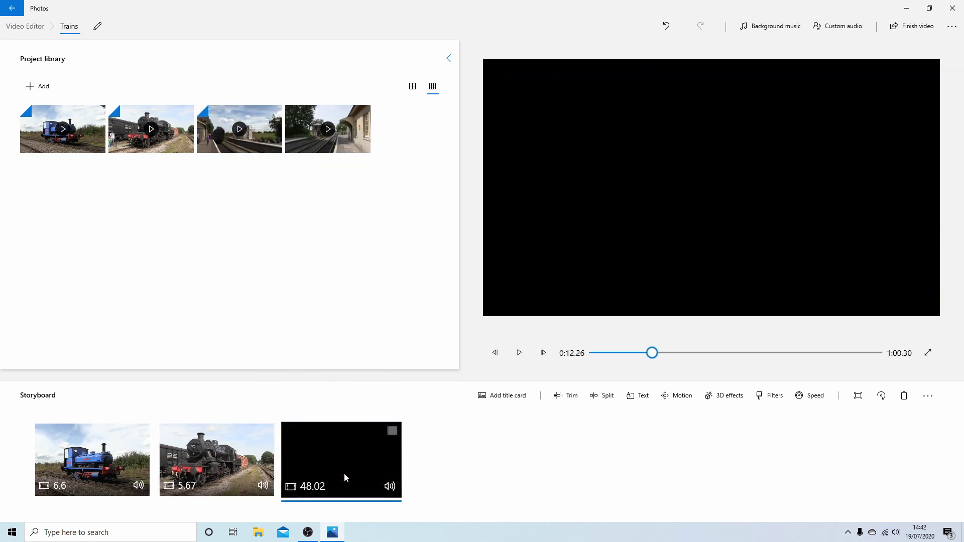
pyautogui.click(566, 396)
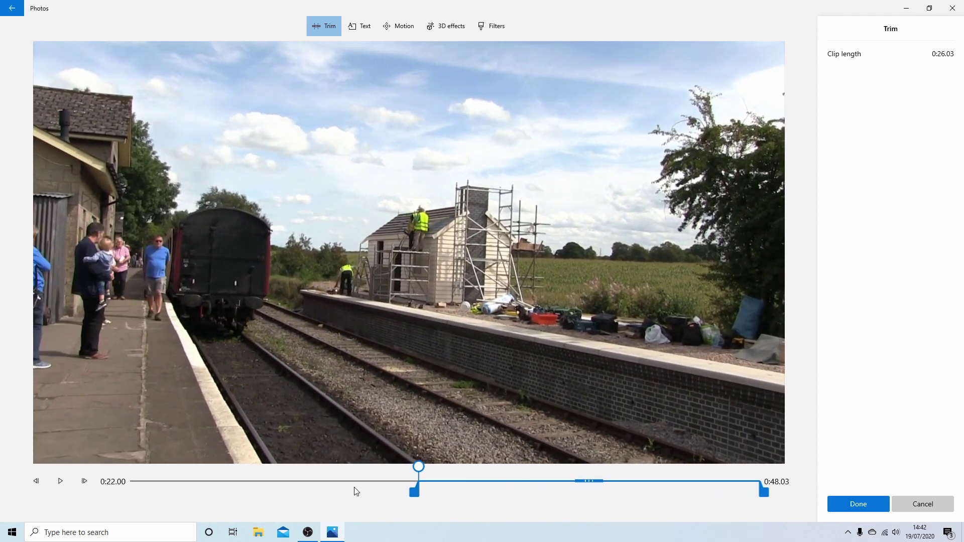
pyautogui.moveTo(428, 468); pyautogui.dragTo(672, 480)
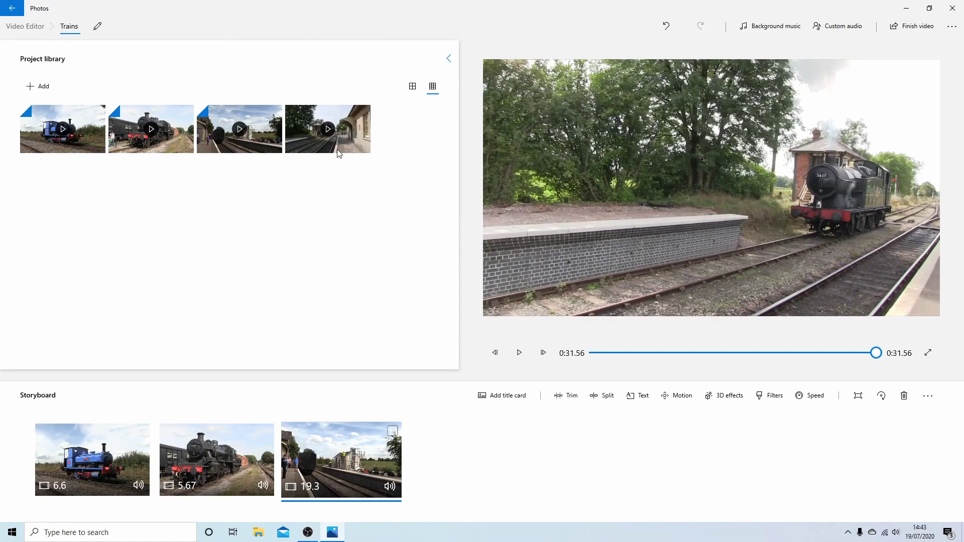
# Step: Add the fourth clip last and trim it to 1:00.43–1:12.36, 11.93 seconds
pyautogui.moveTo(341, 138); pyautogui.dragTo(488, 474)
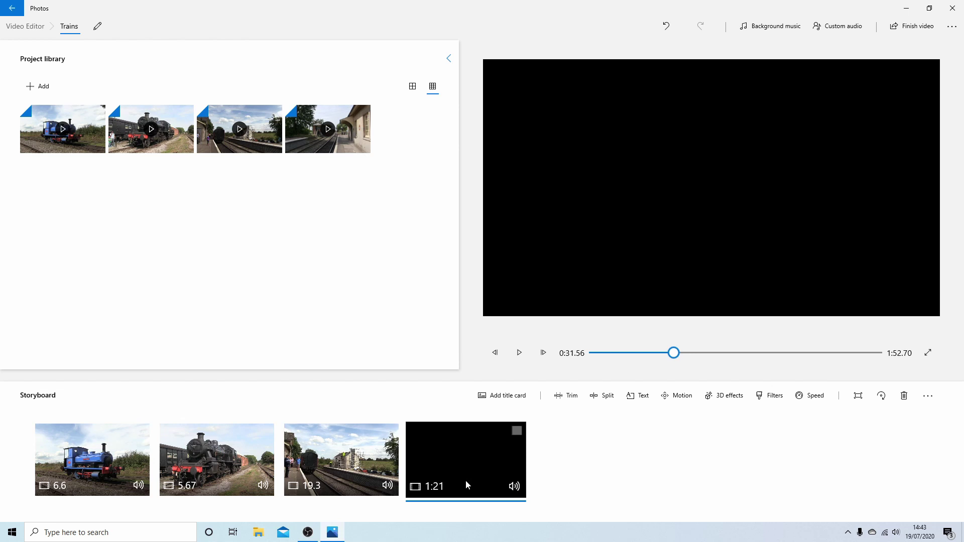
pyautogui.click(571, 396)
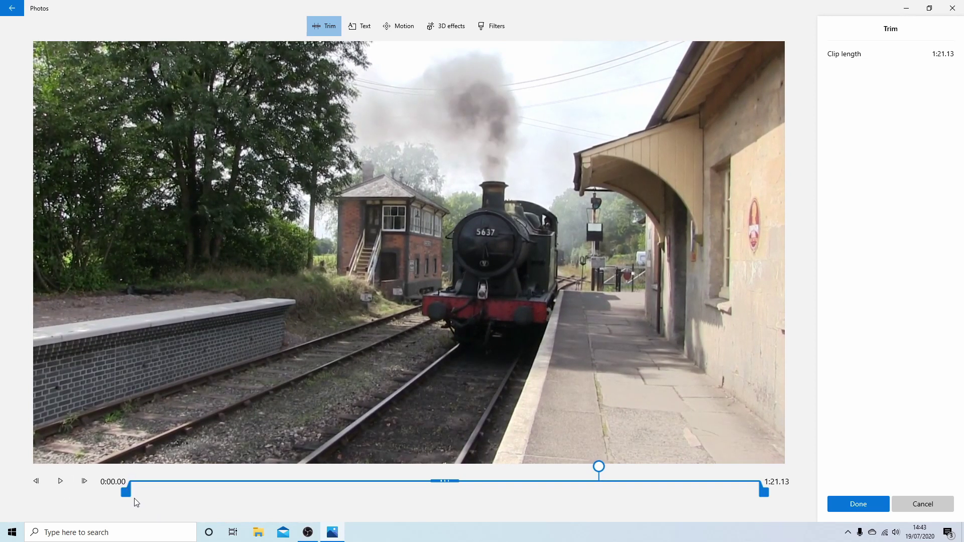
pyautogui.moveTo(132, 497); pyautogui.dragTo(593, 499)
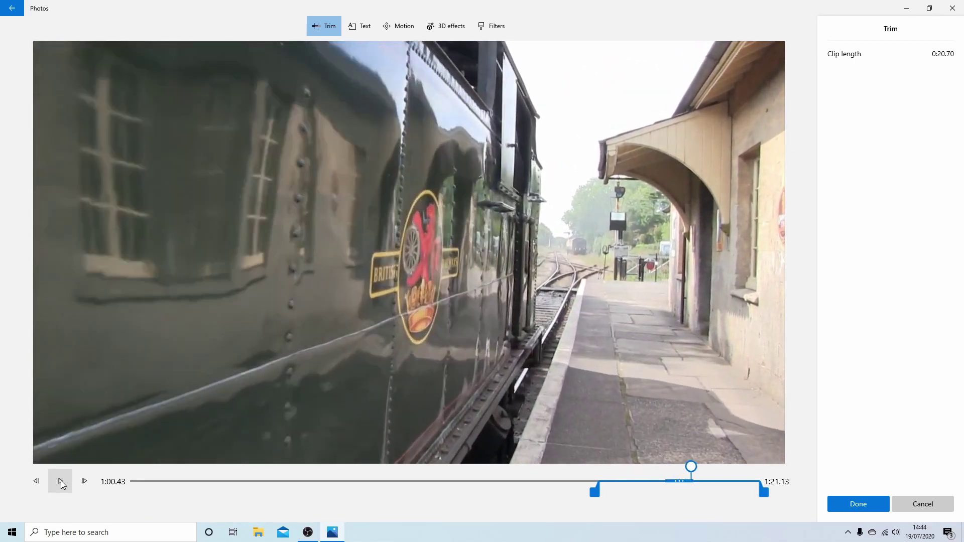
pyautogui.moveTo(764, 500); pyautogui.dragTo(703, 499)
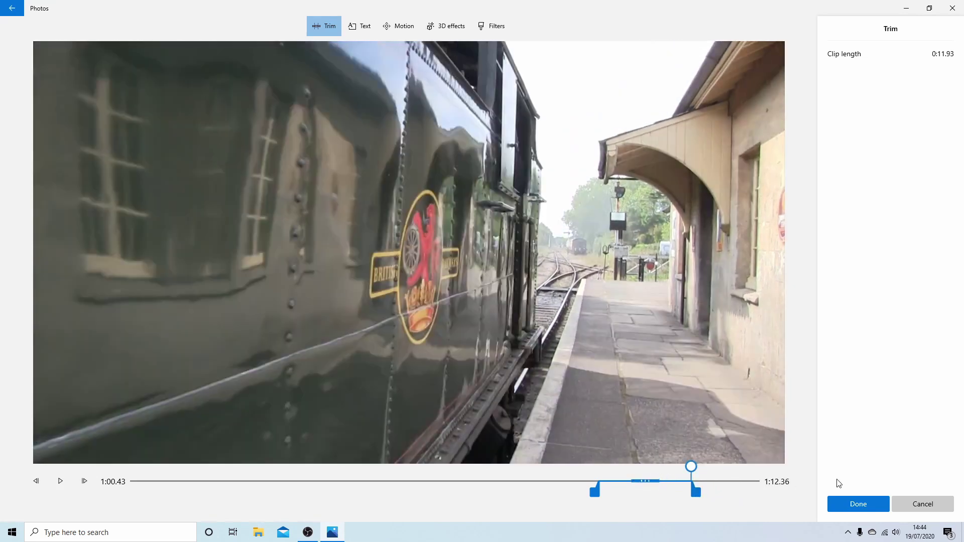
pyautogui.click(845, 507)
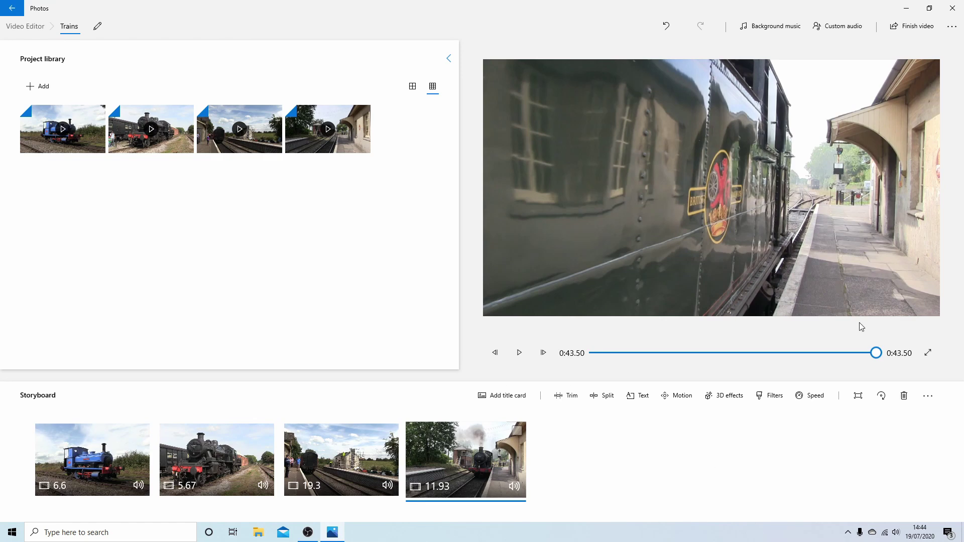
pyautogui.moveTo(874, 354); pyautogui.dragTo(594, 354)
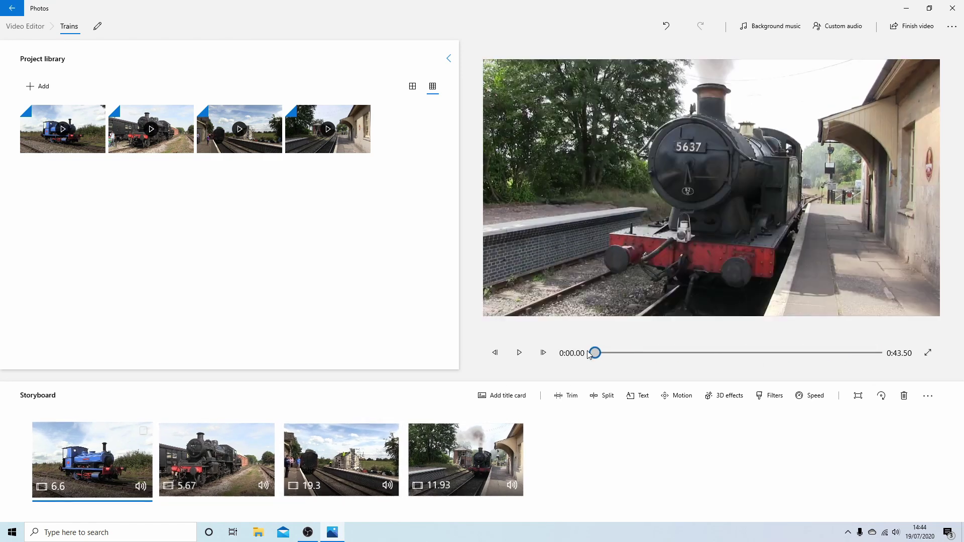
pyautogui.click(520, 353)
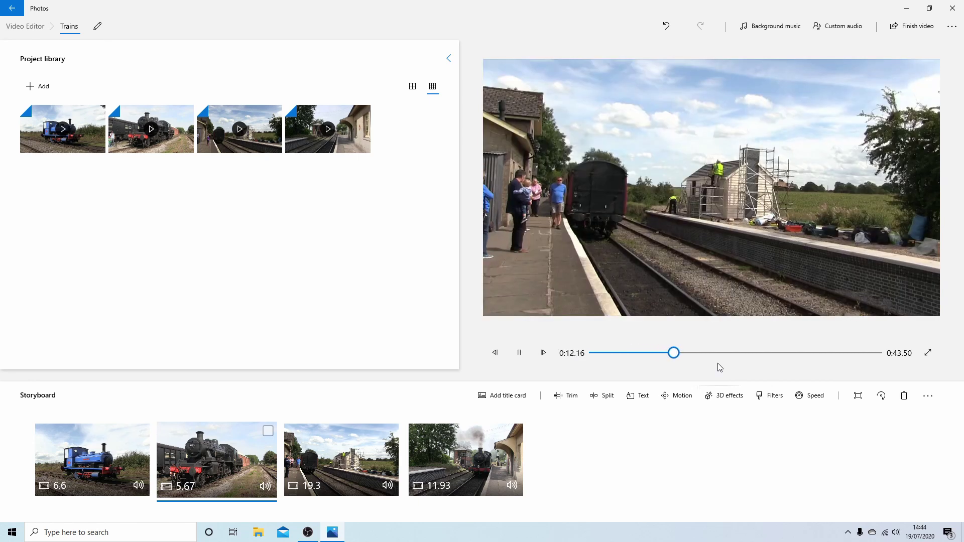
pyautogui.click(517, 362)
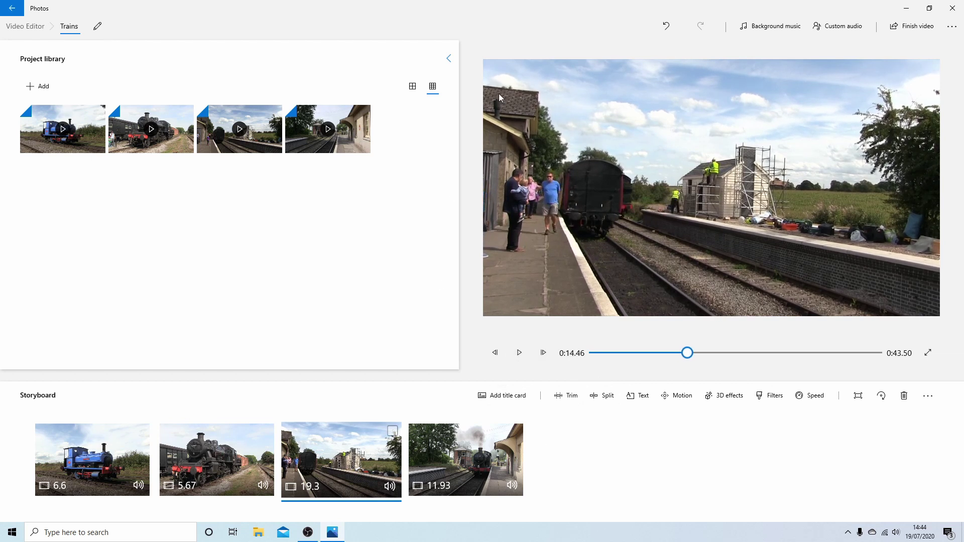
# Step: Finish the video at High 1080p quality and proceed to the export Save As dialog
pyautogui.click(911, 27)
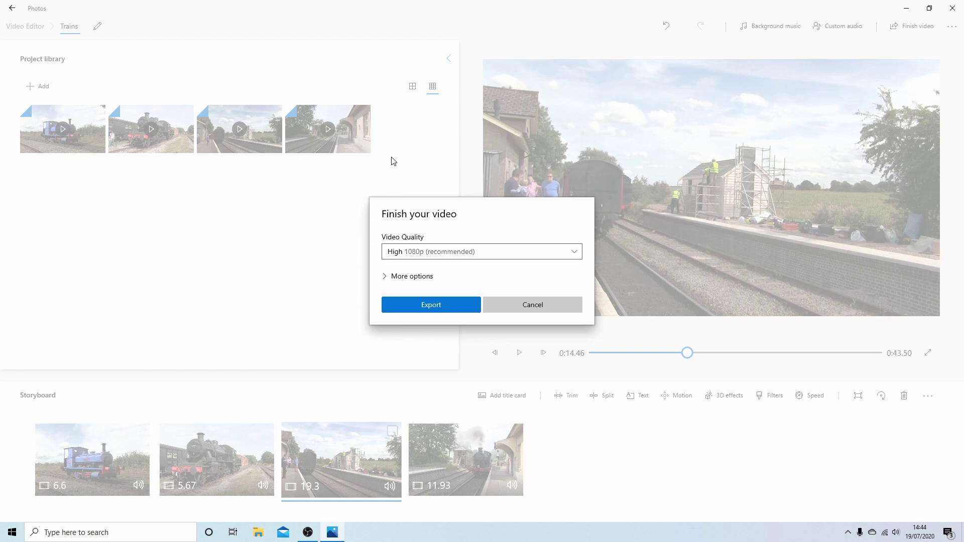
pyautogui.click(576, 256)
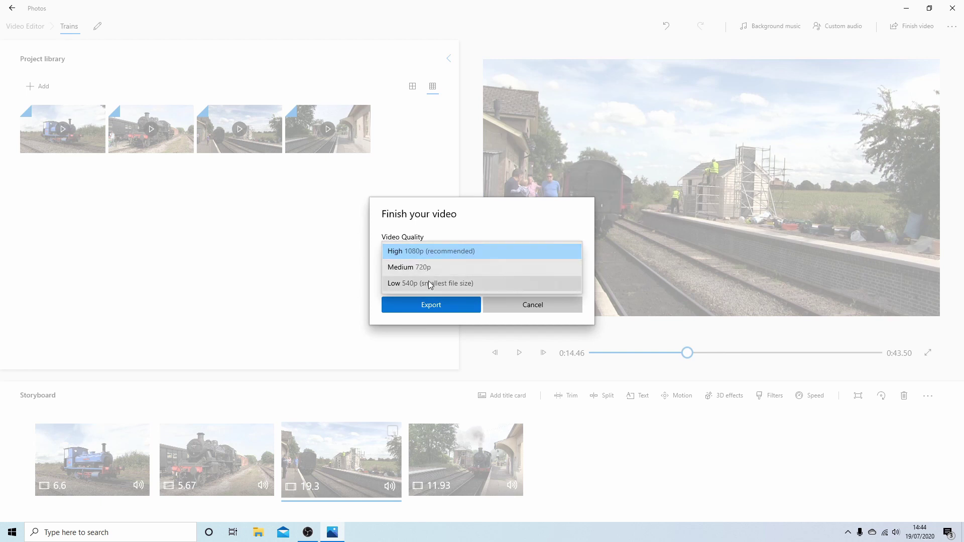
pyautogui.click(455, 251)
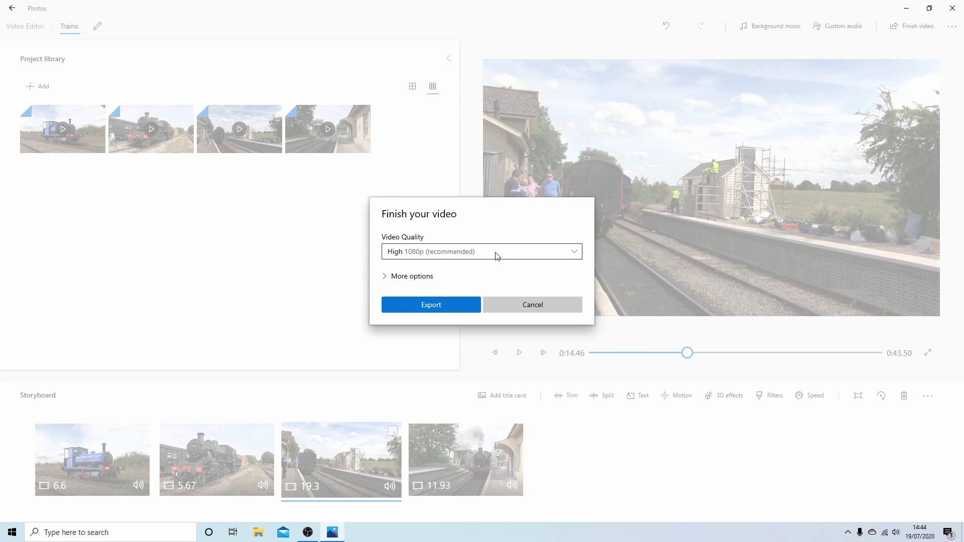
pyautogui.click(442, 305)
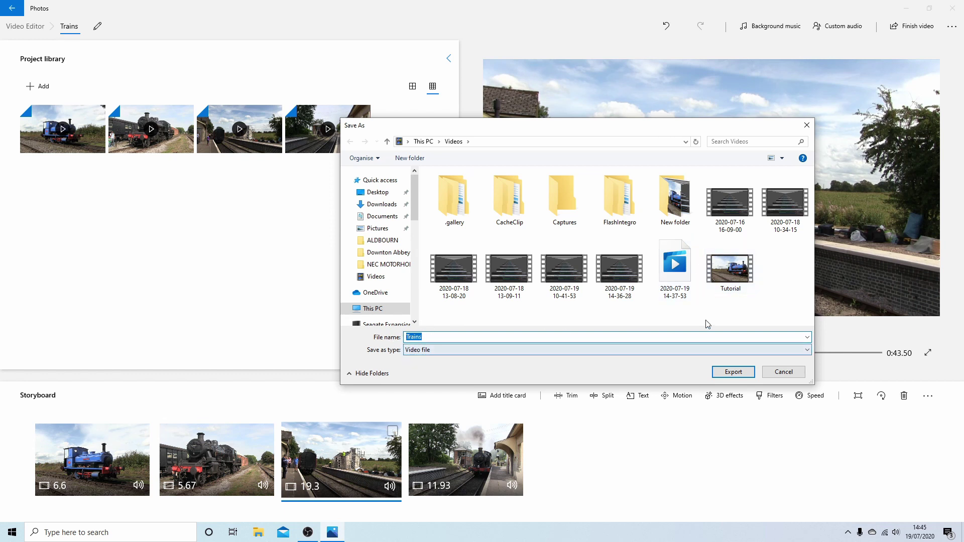
# Step: Export the video as Trains in the Videos folder
pyautogui.click(733, 372)
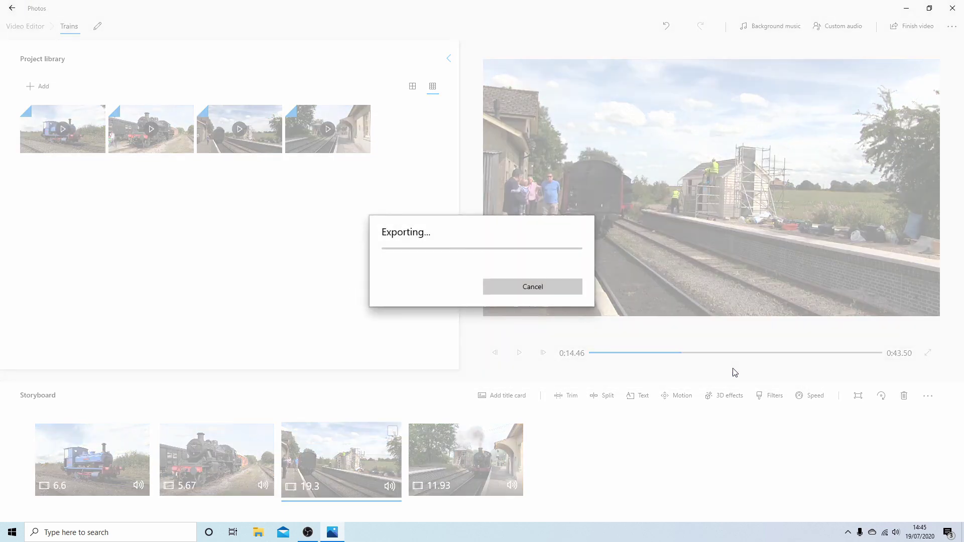